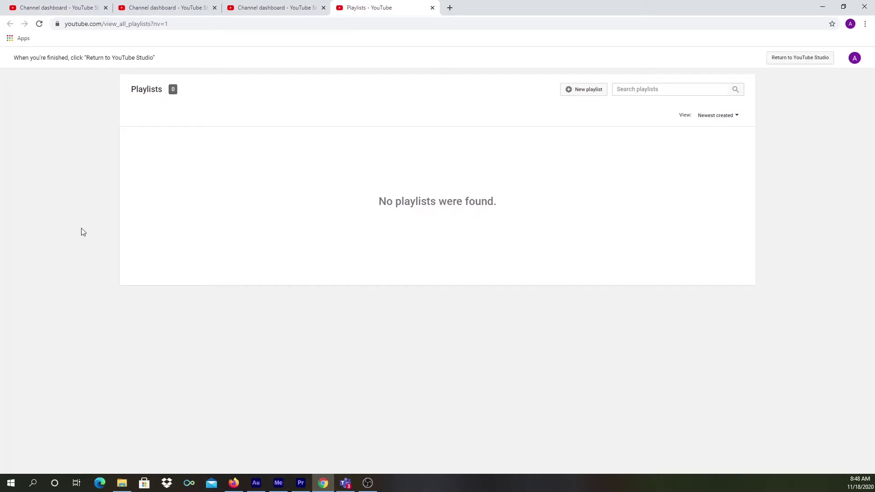
Create a new playlist titled 'Burger Trucks' with its visibility left at Public
left_click(579, 91)
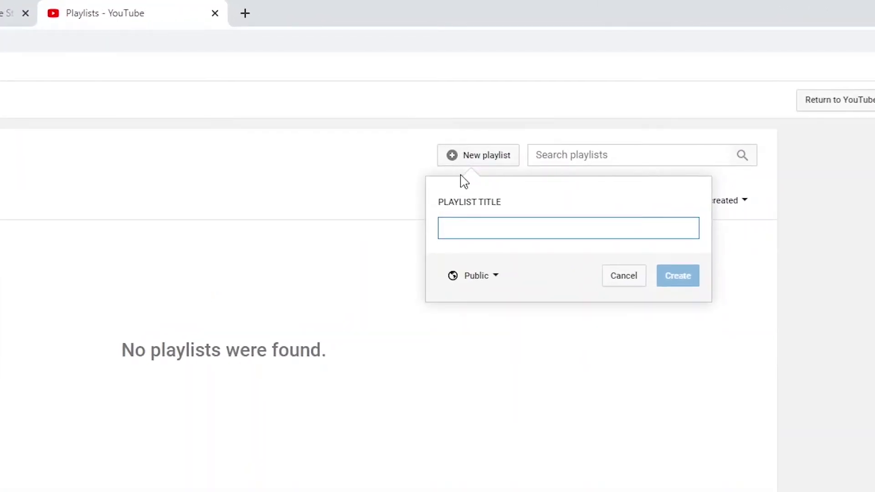
type("B")
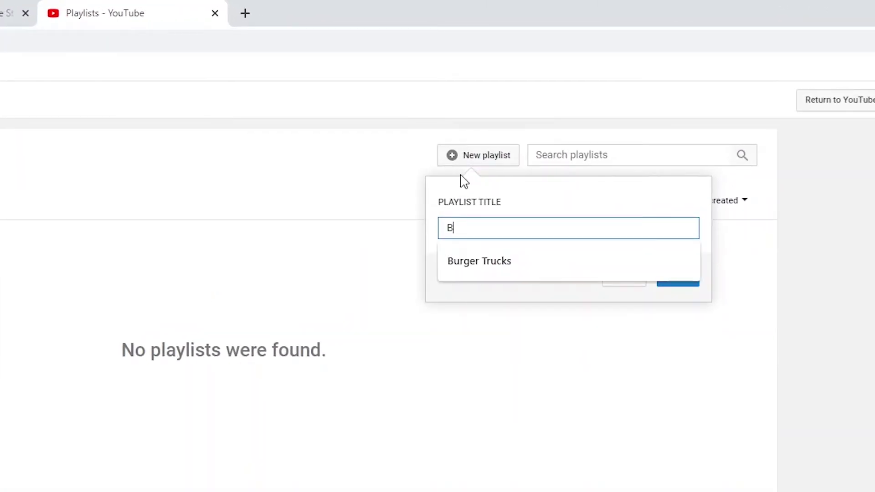
type("urger Truck")
type("s")
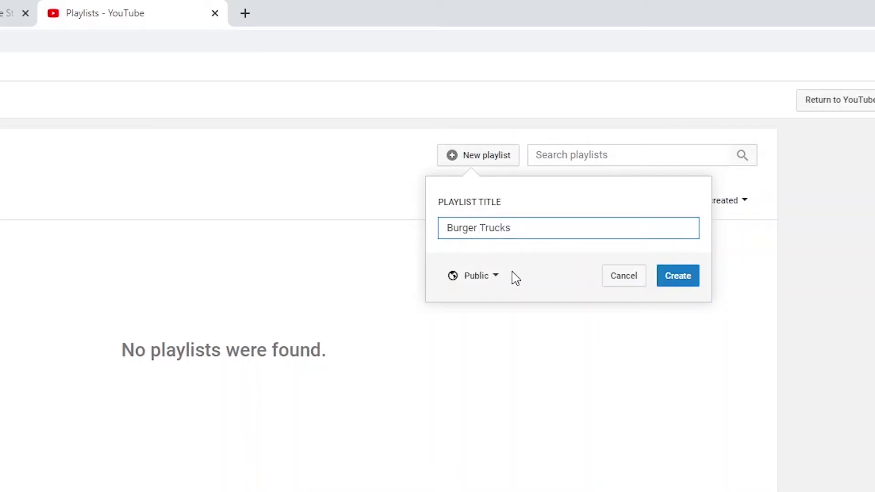
left_click(505, 286)
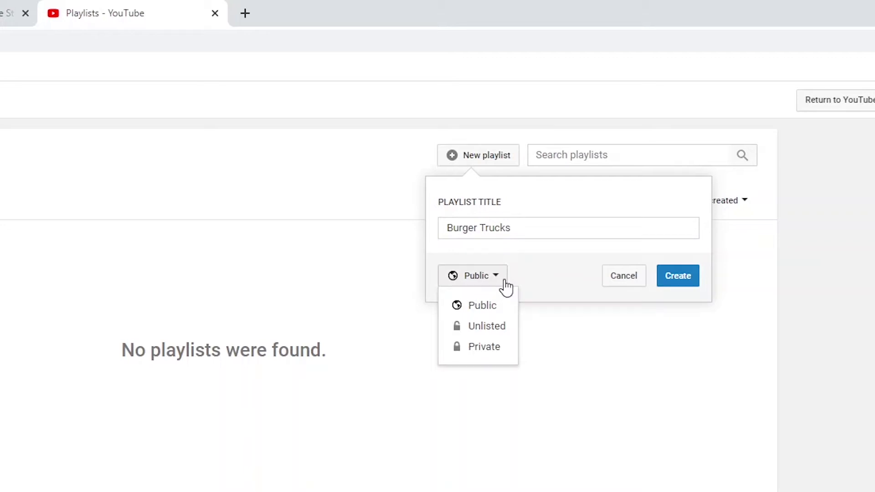
left_click(504, 286)
left_click(677, 284)
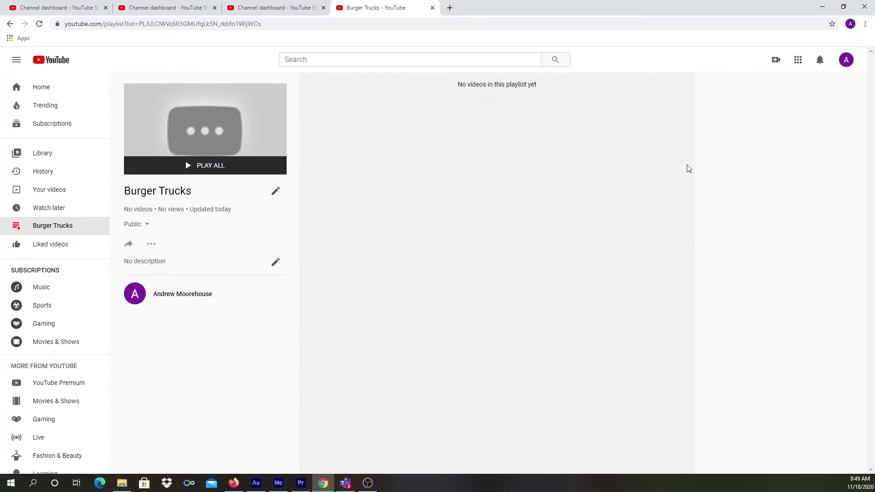
From the channel's uploads, add Bloomy's Roast Beef, R.A. MacSammys, Get Sauced, West Indies Soul and The Cave Cafe
left_click(152, 246)
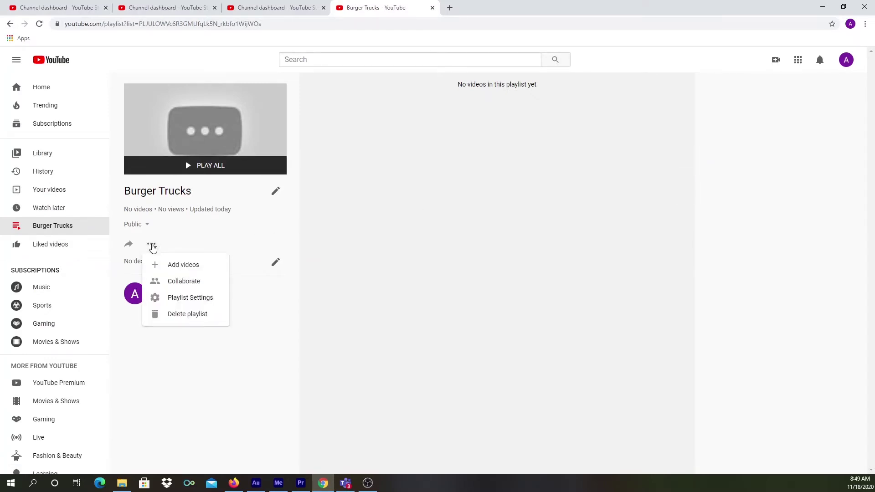
left_click(179, 265)
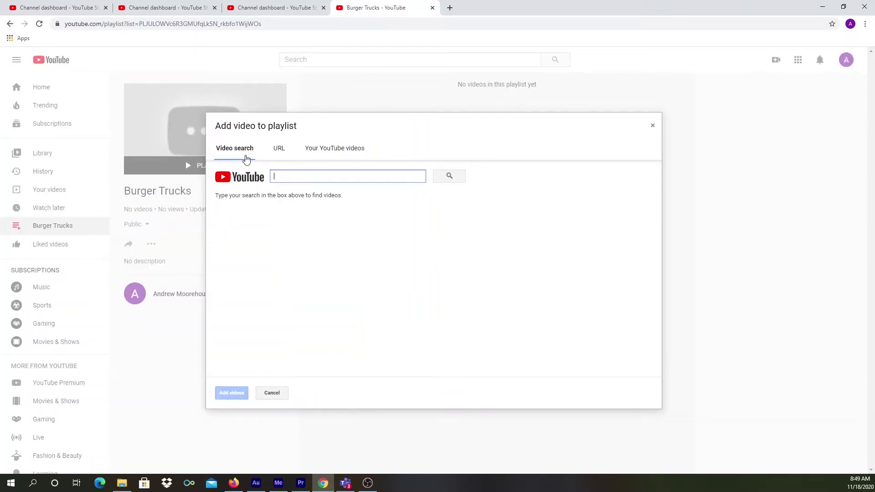
left_click(279, 156)
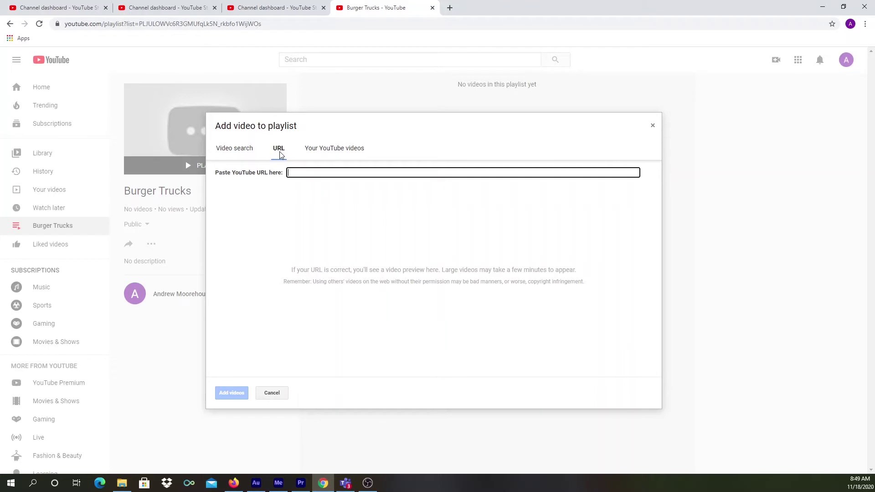
left_click(339, 154)
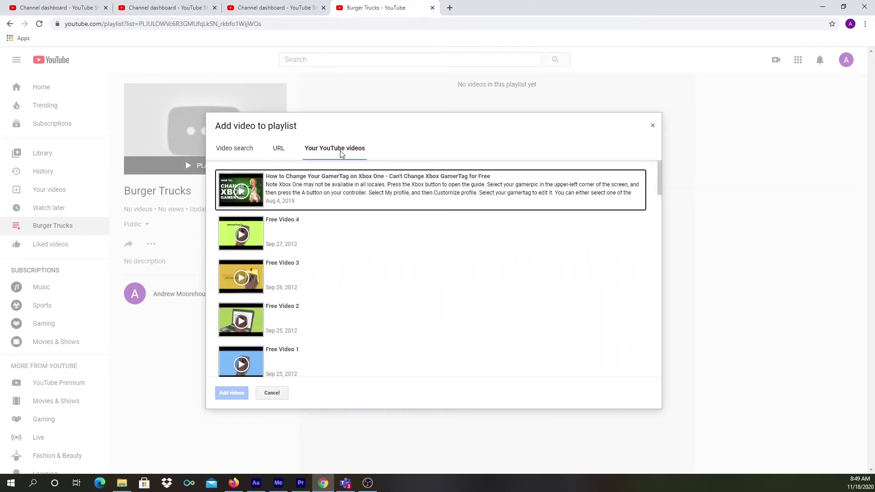
scroll(403, 276, "down", 3)
scroll(405, 276, "down", 2)
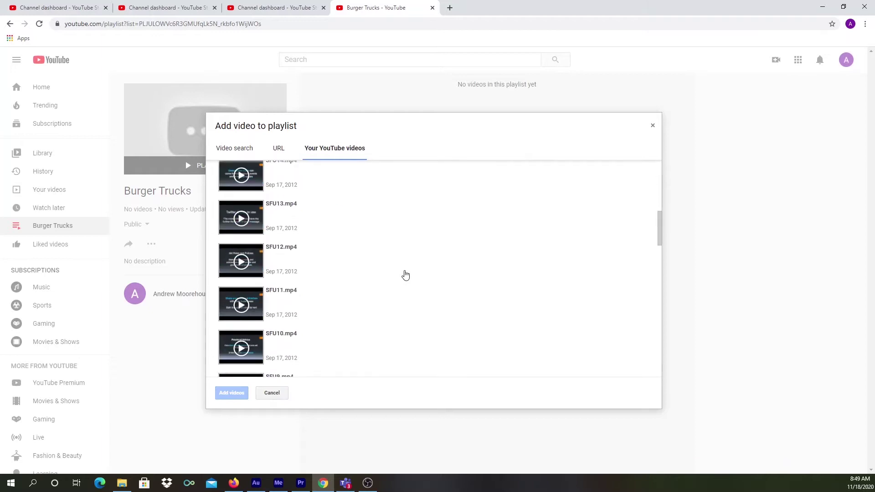
scroll(407, 274, "down", 2)
scroll(407, 274, "down", 2)
scroll(405, 274, "down", 3)
scroll(406, 275, "down", 2)
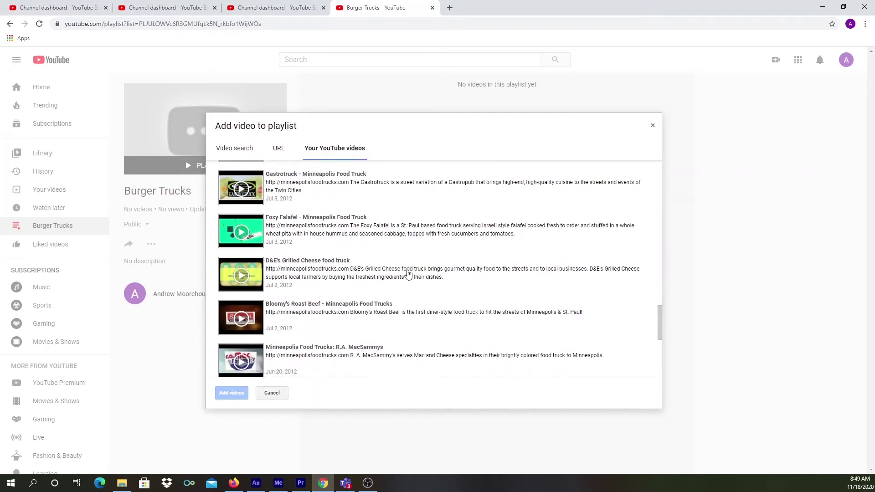
scroll(404, 275, "down", 2)
left_click(375, 221)
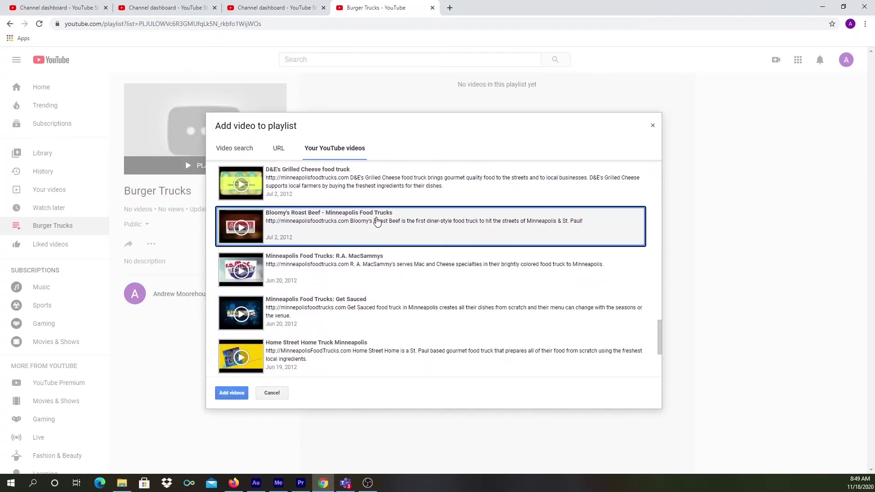
left_click(374, 264)
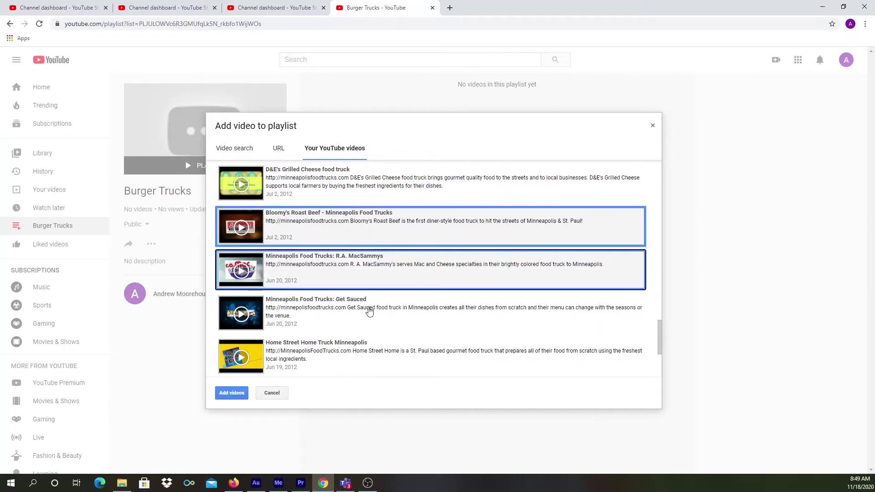
left_click(370, 308)
scroll(372, 309, "down", 2)
scroll(372, 308, "down", 1)
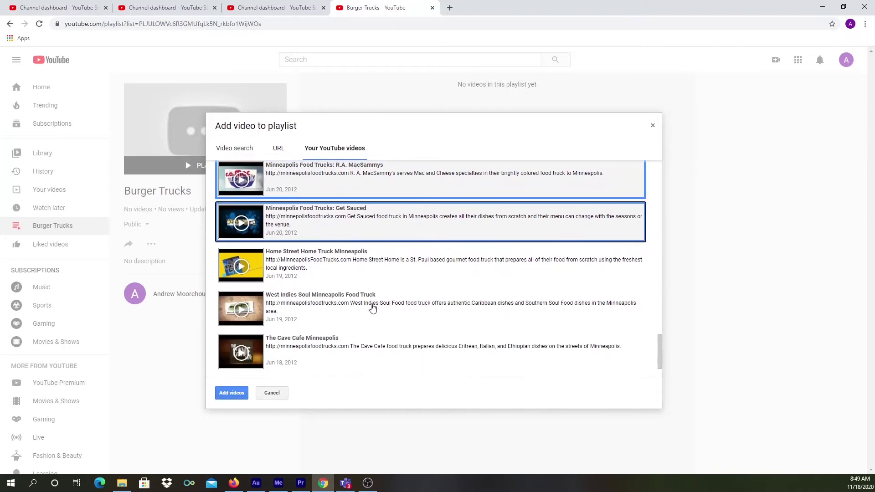
left_click(373, 308)
left_click(370, 339)
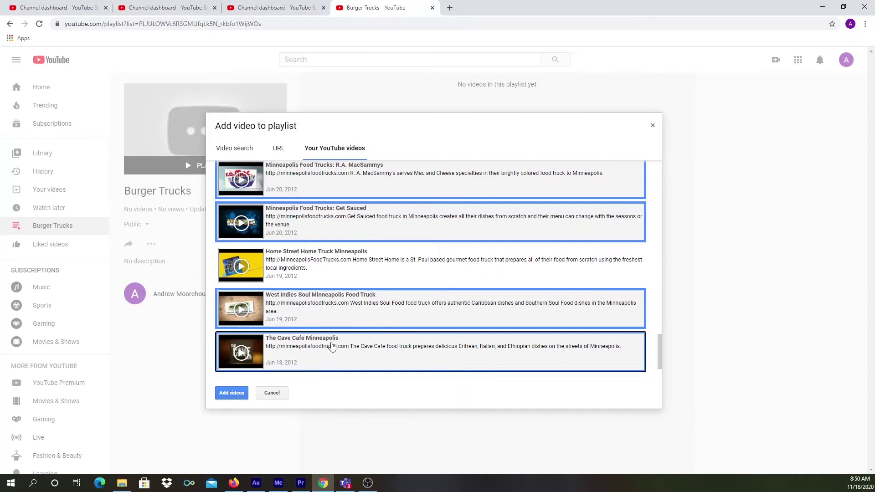
left_click(233, 393)
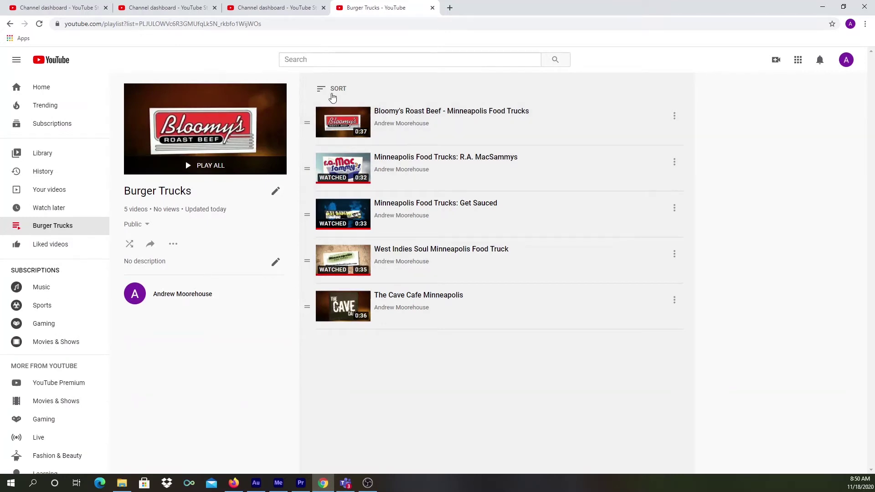
left_click(335, 91)
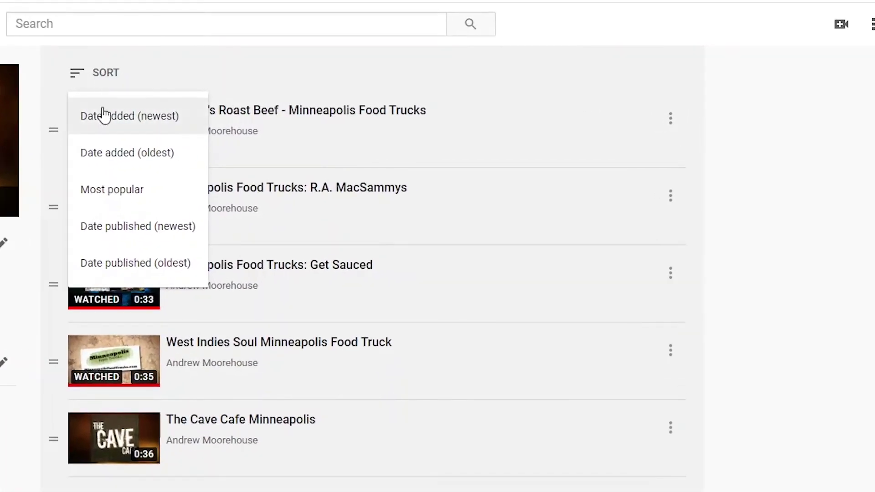
left_click(161, 264)
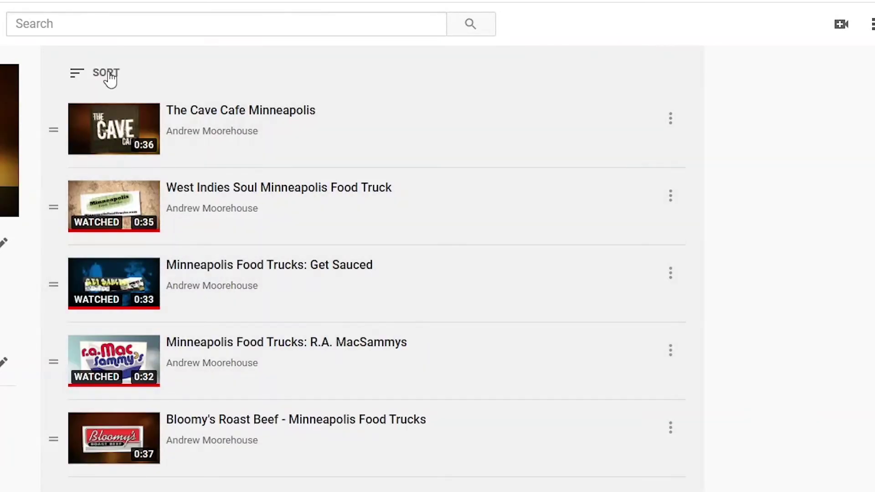
left_click(109, 77)
left_click(155, 234)
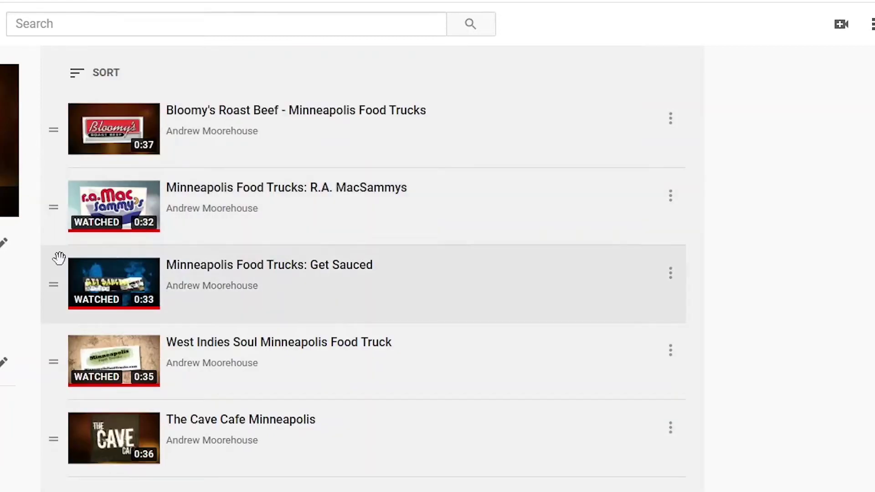
left_click_drag(53, 210, 53, 208)
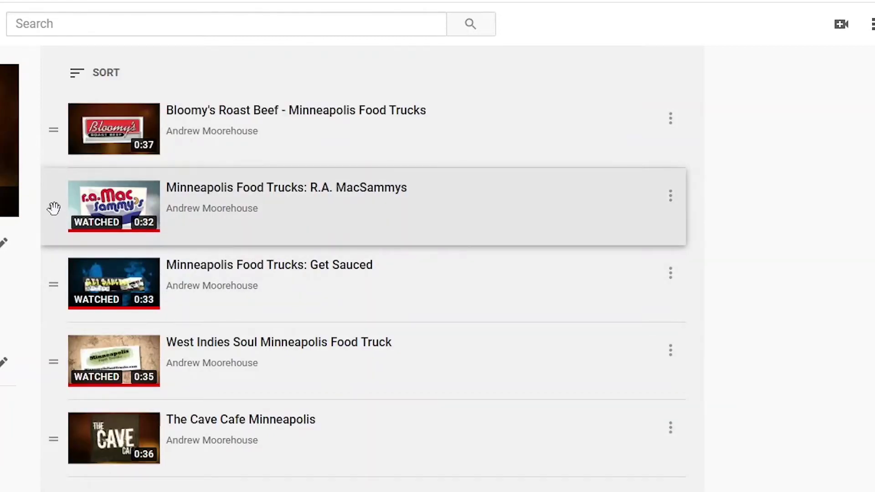
left_click_drag(53, 208, 57, 288)
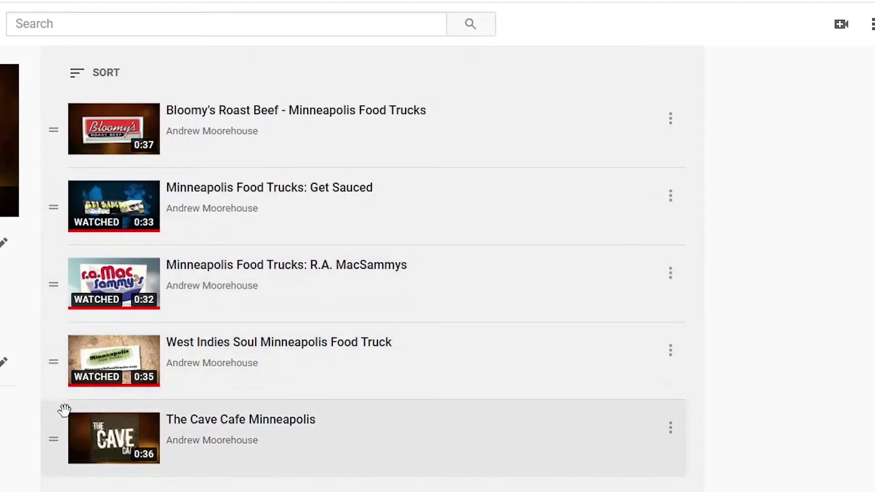
left_click_drag(54, 437, 65, 135)
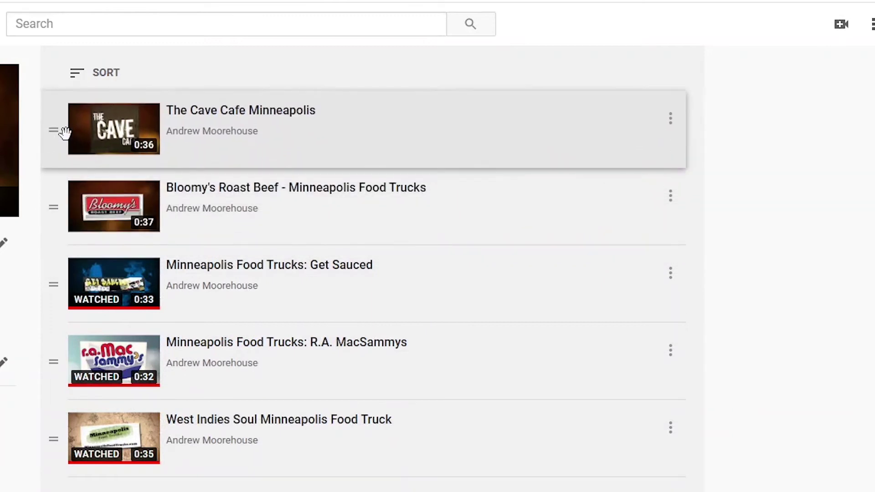
left_click_drag(64, 135, 62, 133)
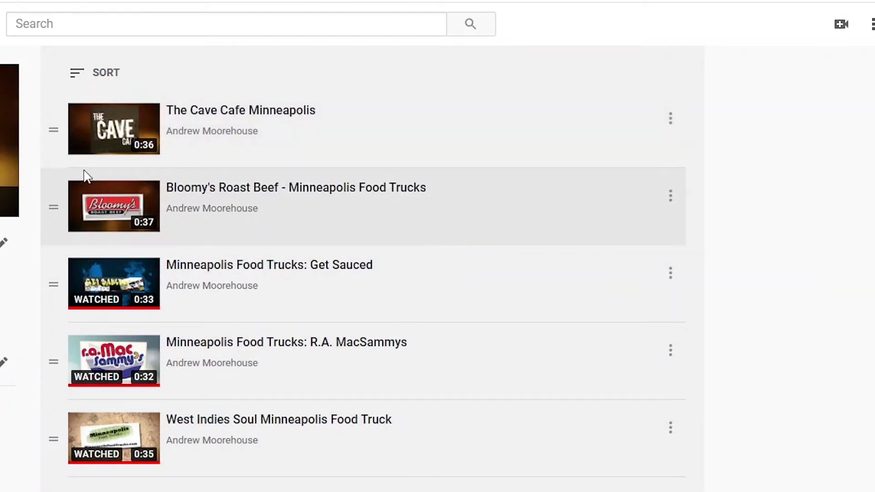
left_click(98, 75)
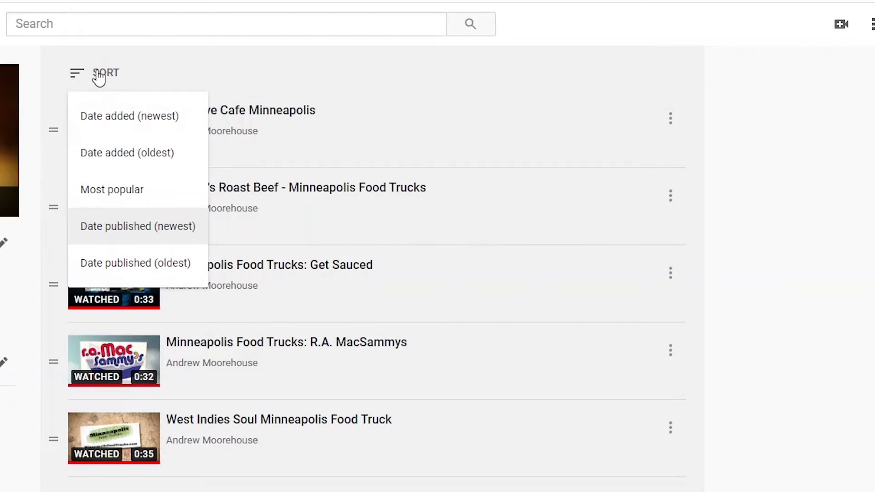
left_click(129, 231)
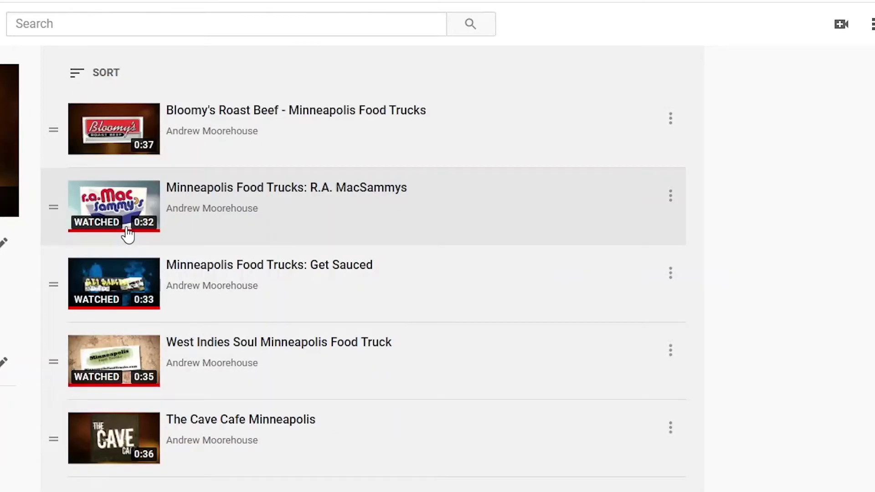
Show, then dismiss, the action menu for the Bloomy's Roast Beef video
left_click(671, 124)
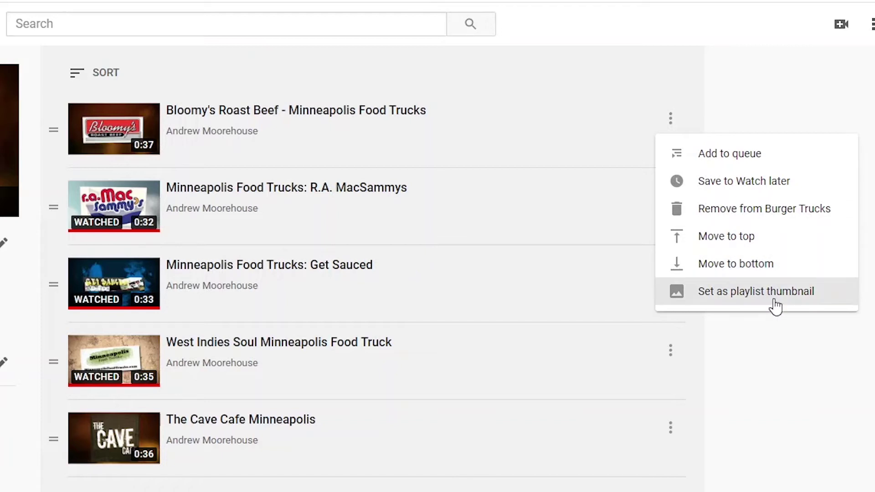
left_click(775, 347)
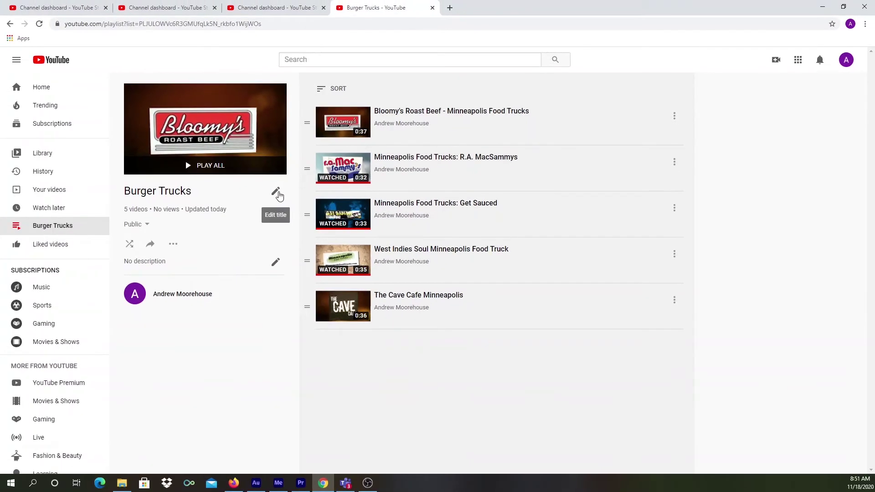
Save 'Find your favorite burgers on the go!' as the Burger Trucks playlist description
left_click(276, 192)
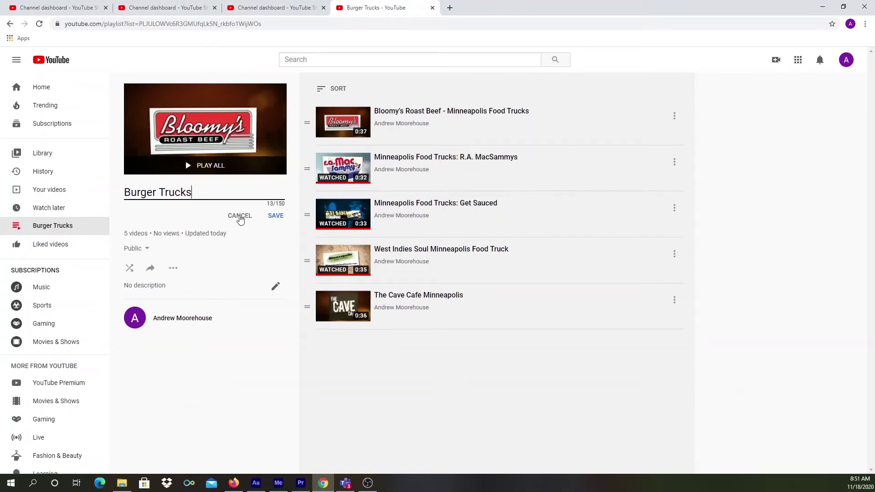
left_click(239, 216)
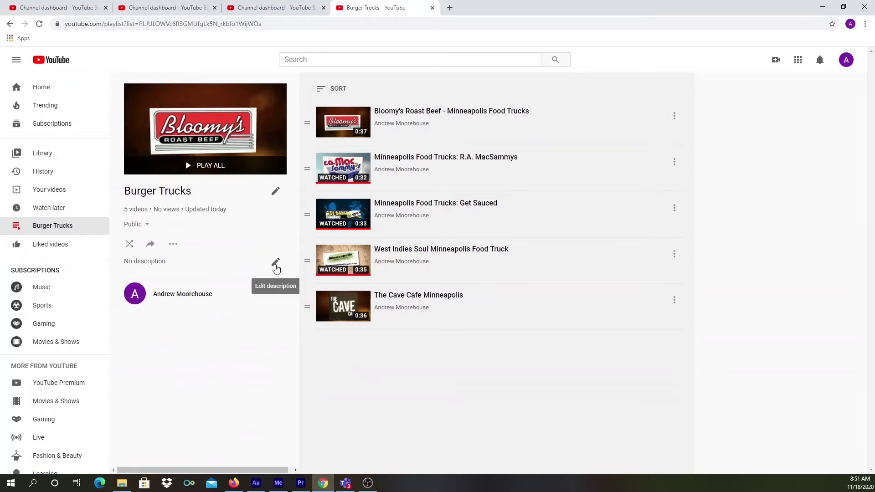
left_click(275, 262)
type("Find yo")
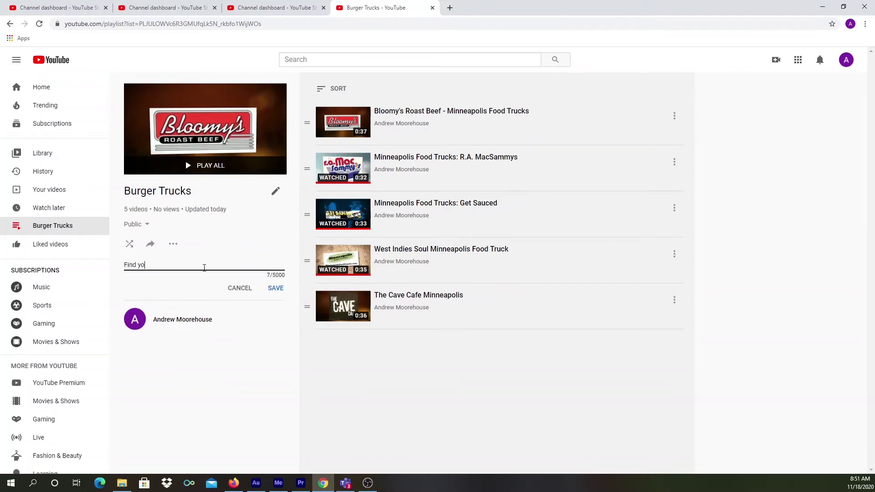
type("ur favorite burgers on the go!")
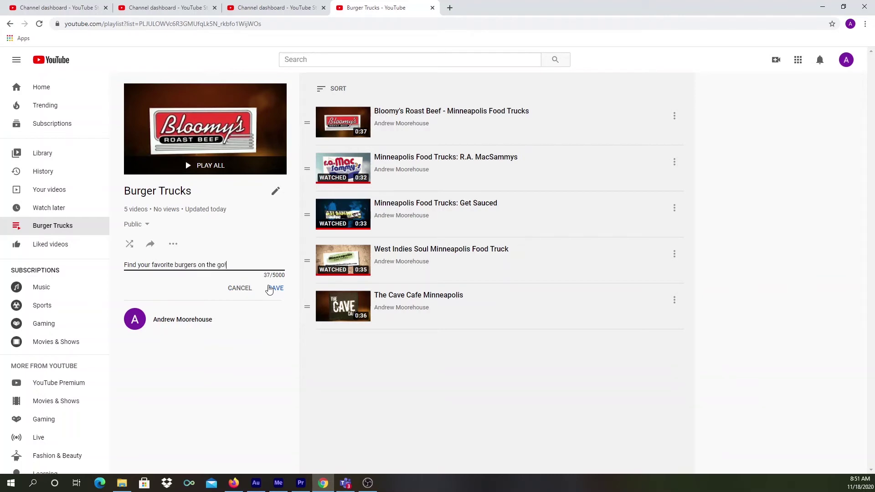
left_click(274, 288)
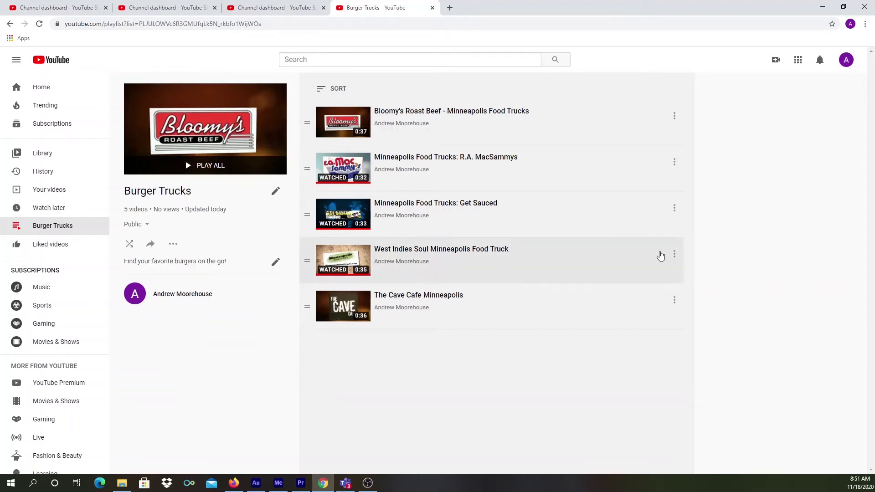
left_click(846, 61)
Create a new playlist named Taco Trucks from YouTube Studio's Playlists page
left_click(820, 163)
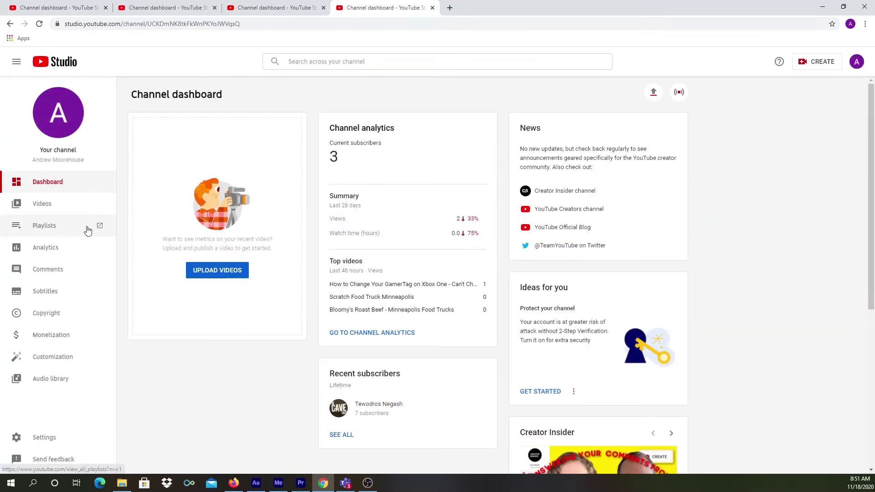
left_click(87, 226)
left_click(588, 90)
type("Taco Trucks")
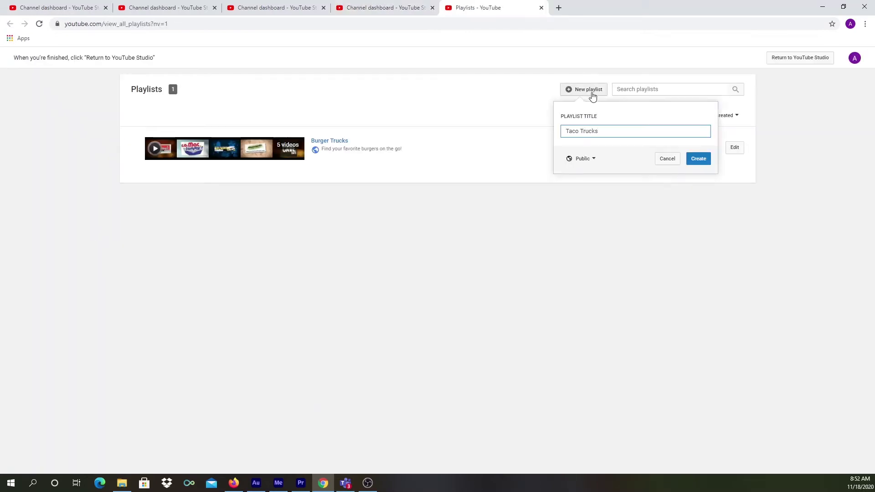
left_click(698, 159)
Select D&E's Grilled Cheese, Foxy Falafel, Bloomy's Roast Beef, Scratch and Home Street Home from uploads
left_click(151, 244)
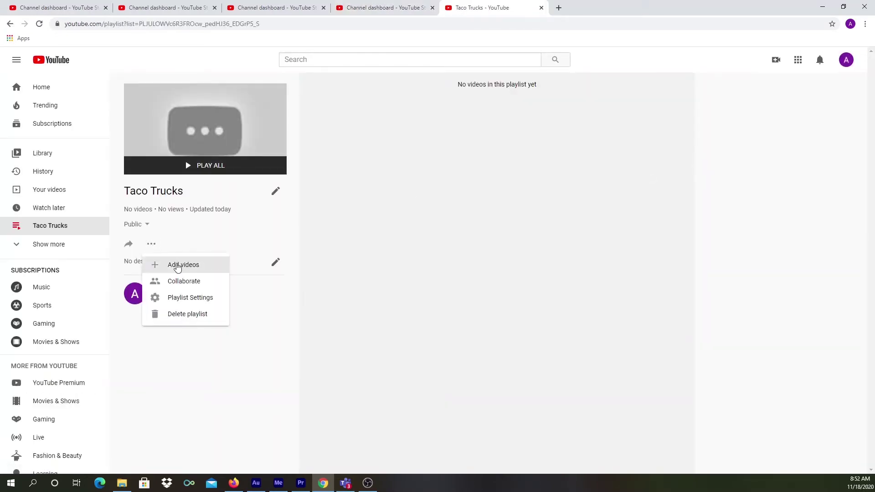
left_click(177, 266)
left_click(343, 149)
scroll(382, 233, "down", 5)
scroll(389, 245, "down", 5)
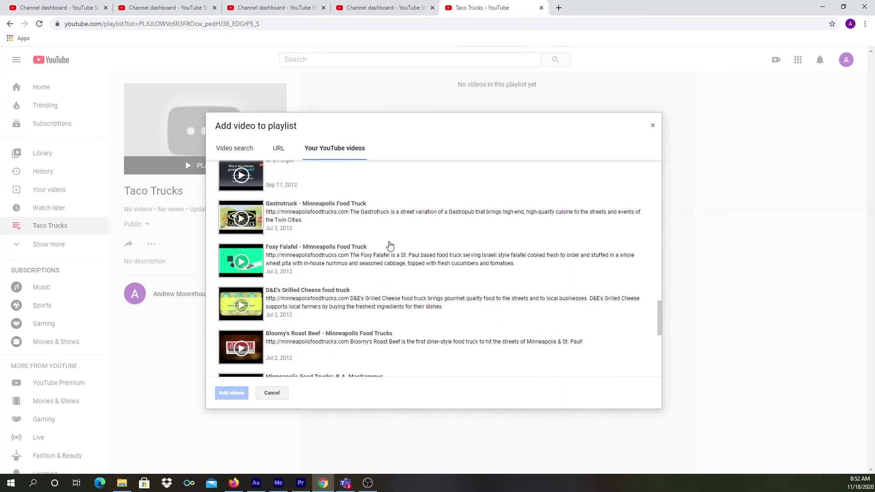
left_click(352, 267)
left_click(368, 239)
left_click(365, 310)
scroll(367, 307, "down", 5)
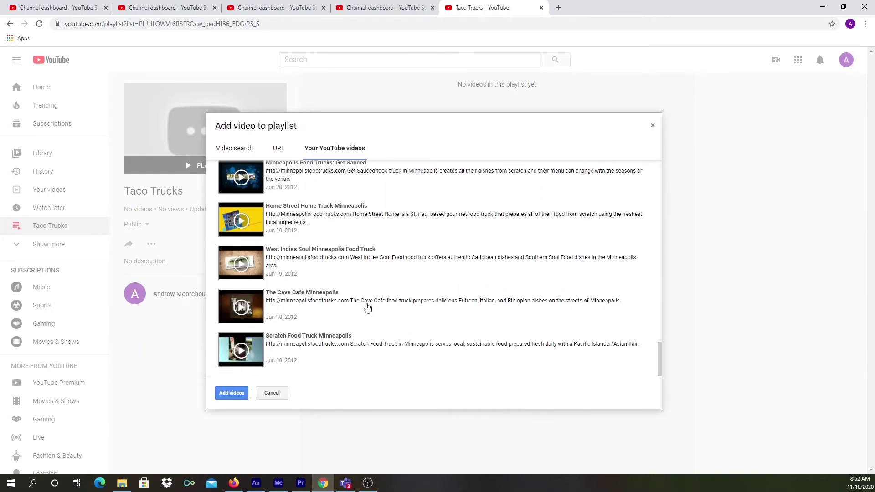
left_click(355, 339)
left_click(378, 221)
Add the five chosen videos to Taco Trucks and describe it as 'Tacos Burritos and More!'
left_click(231, 393)
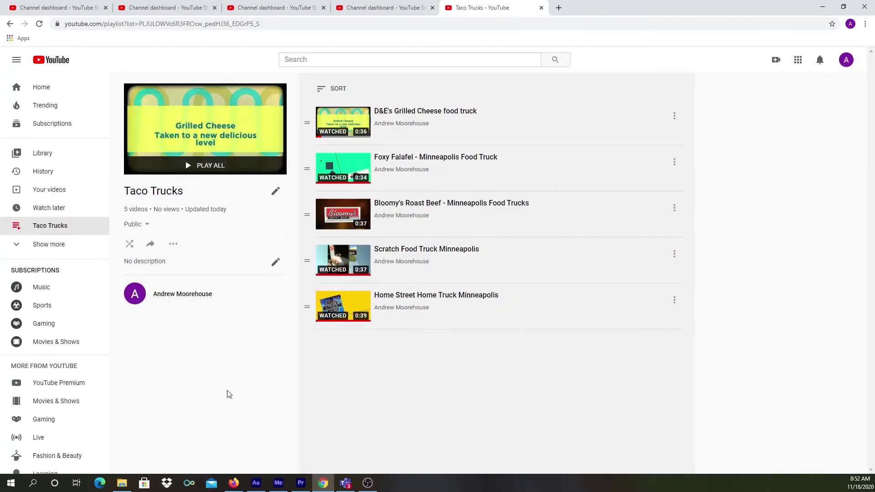
left_click(275, 262)
type("Tacos Burritos and More!")
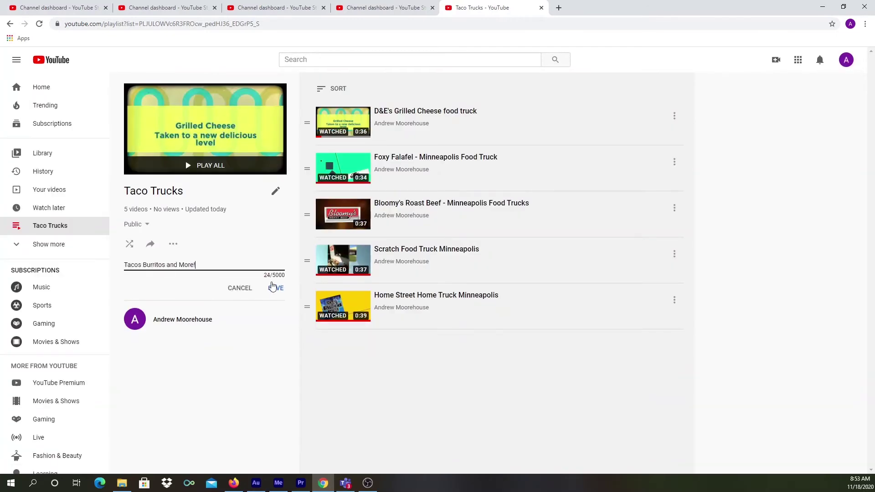
left_click(274, 287)
left_click(846, 60)
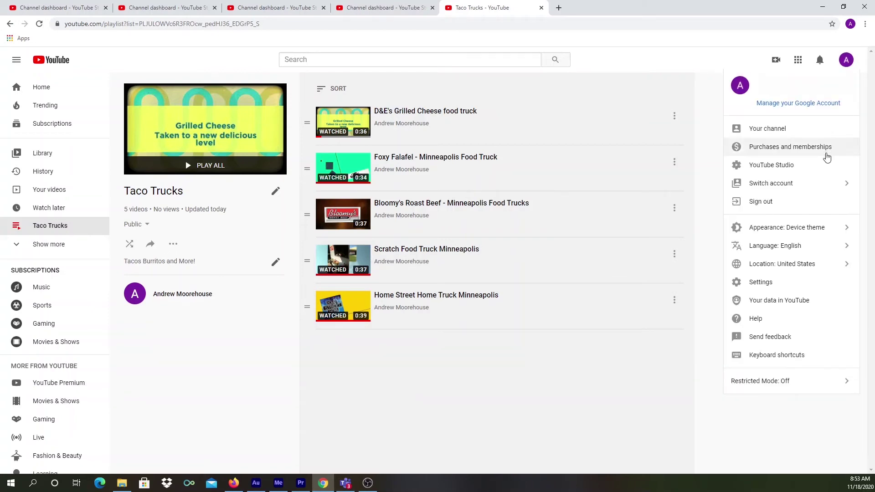
left_click(824, 165)
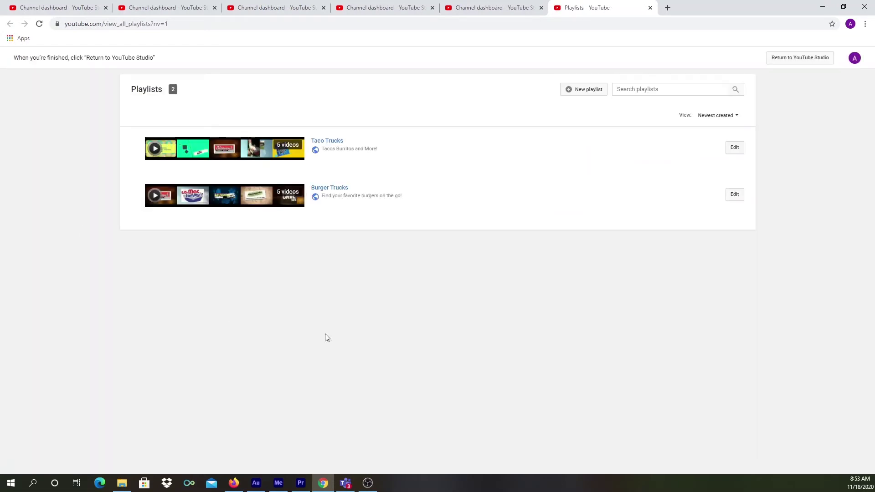
left_click(814, 63)
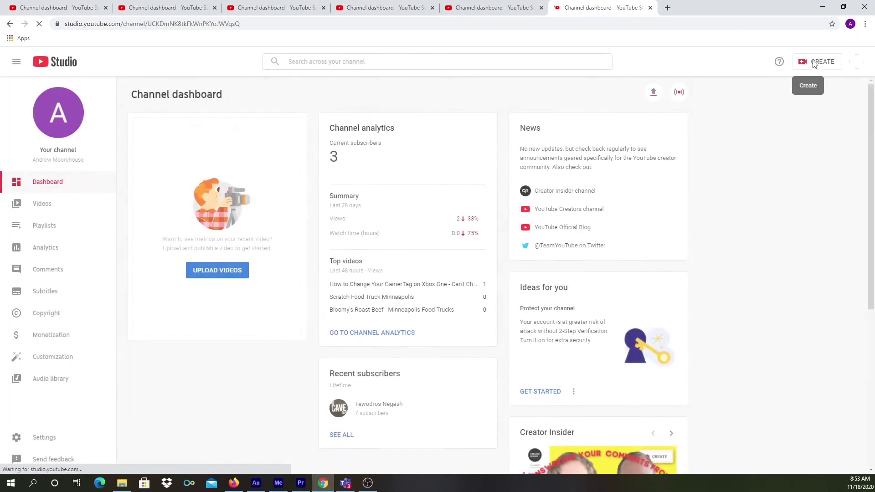
left_click(856, 62)
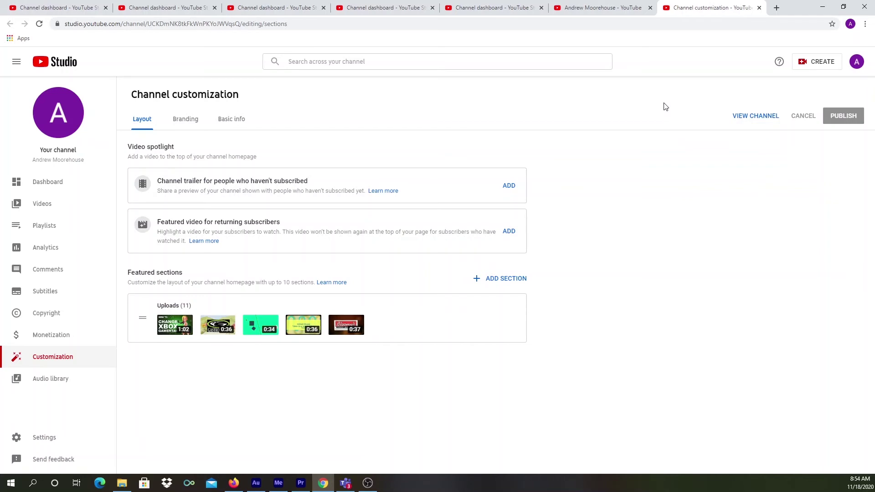
left_click(505, 283)
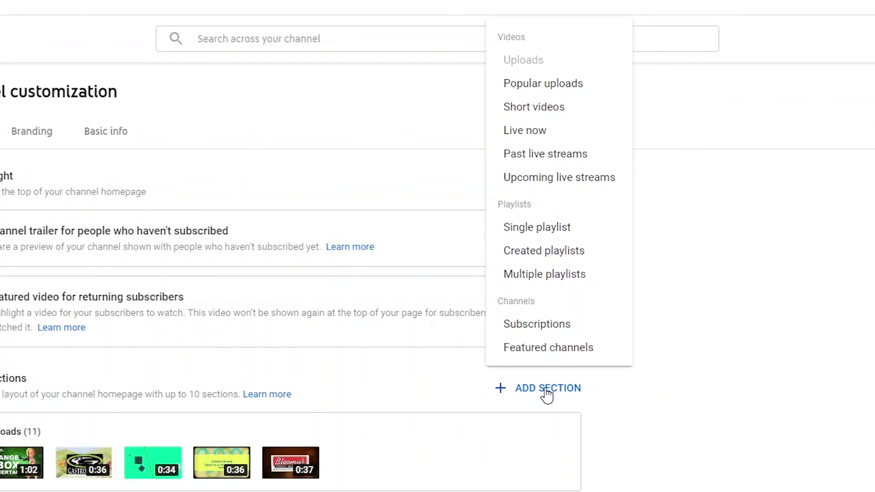
Add two single-playlist sections to the channel homepage, featuring Burger Trucks and Taco Trucks
left_click(560, 229)
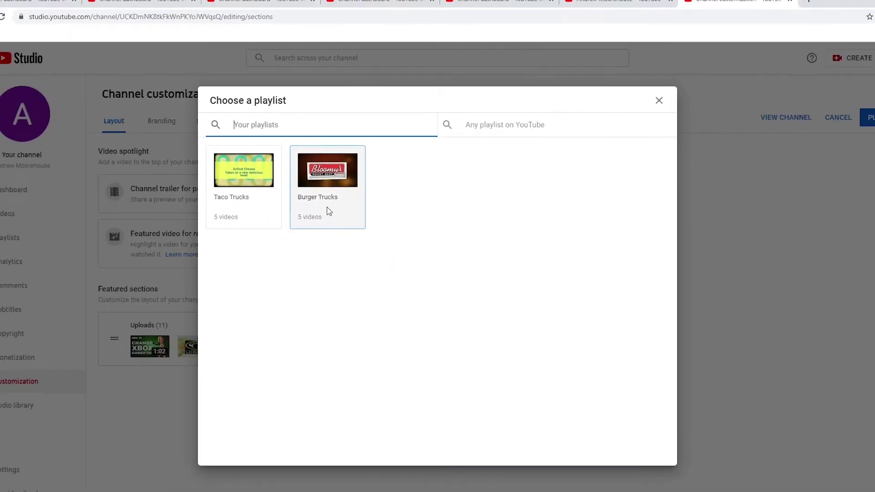
left_click(336, 193)
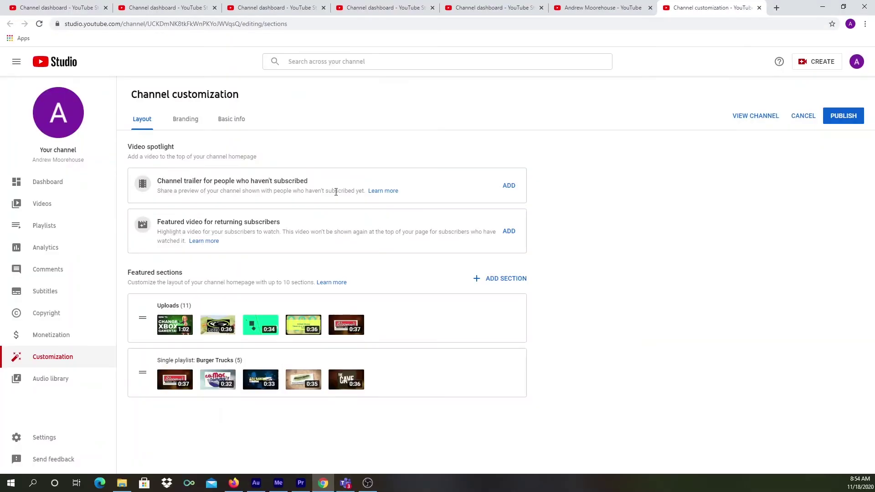
left_click(506, 279)
left_click(519, 181)
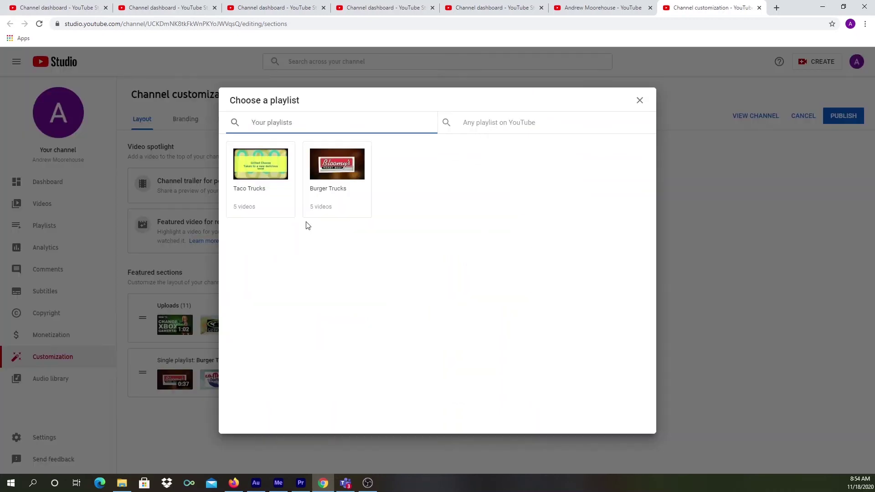
left_click(287, 198)
scroll(589, 294, "down", 1)
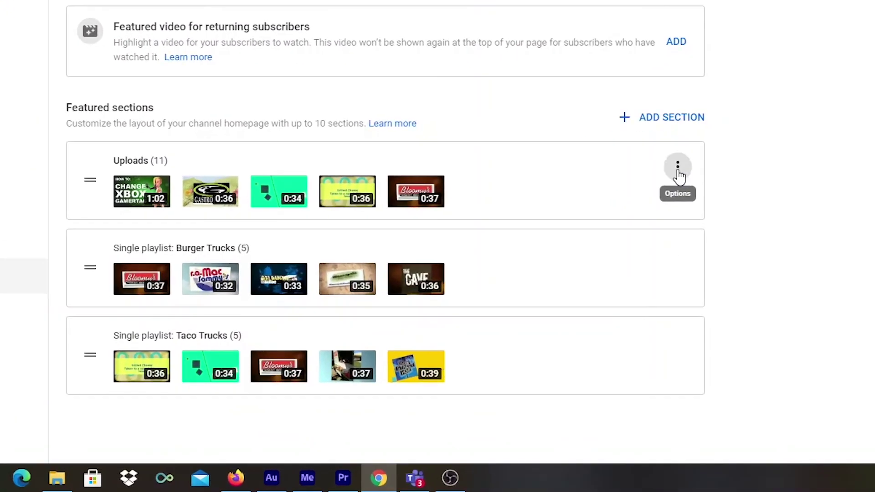
Drag Burger Trucks and Taco Trucks above Uploads, then publish the layout
left_click(677, 167)
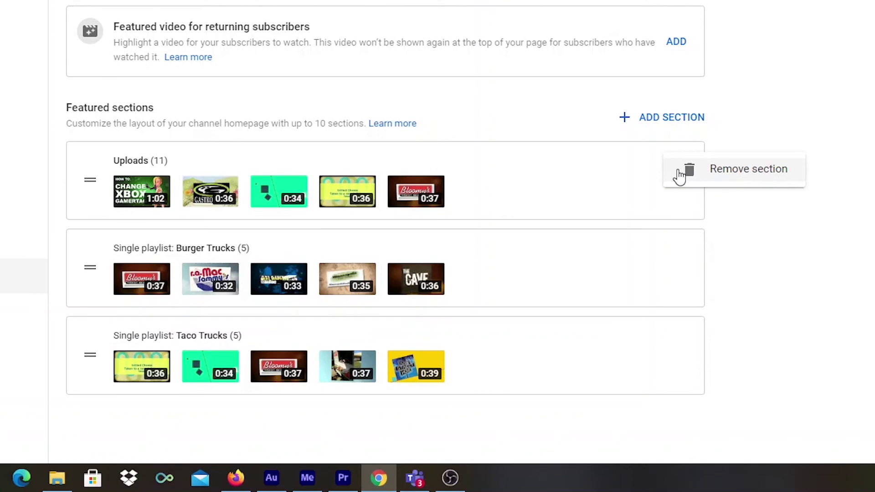
key("Escape")
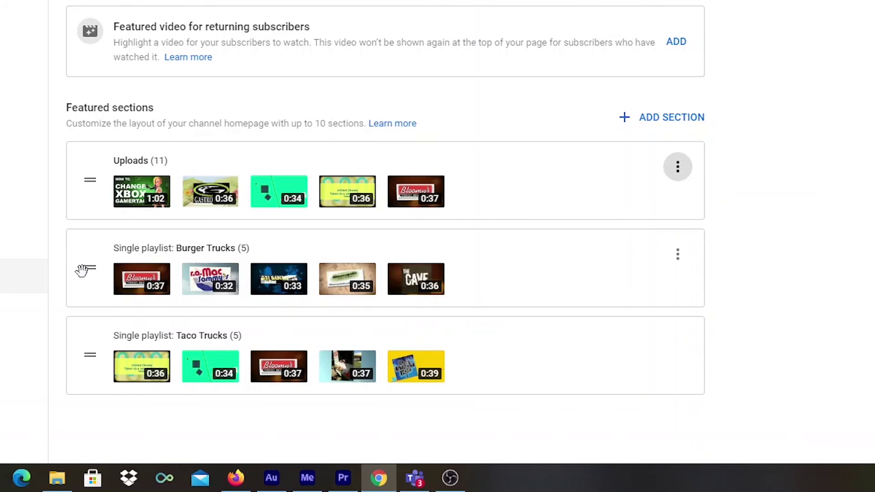
mouse_move(89, 267)
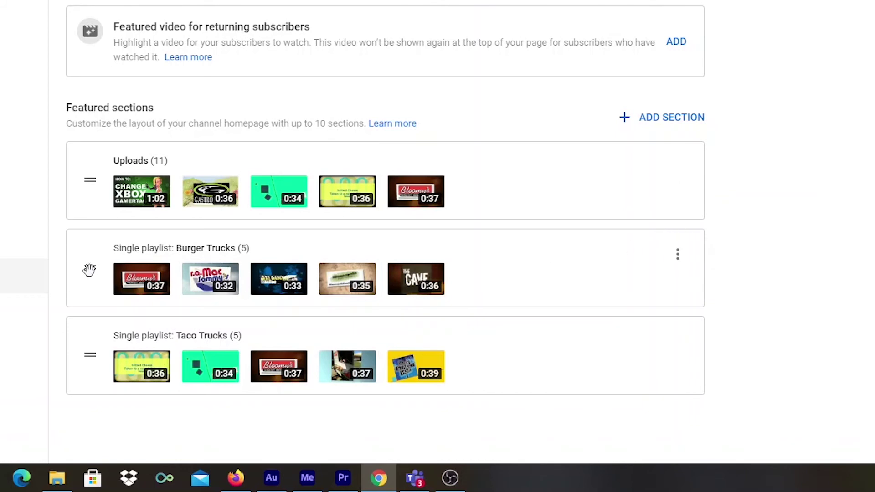
left_click_drag(88, 271, 87, 163)
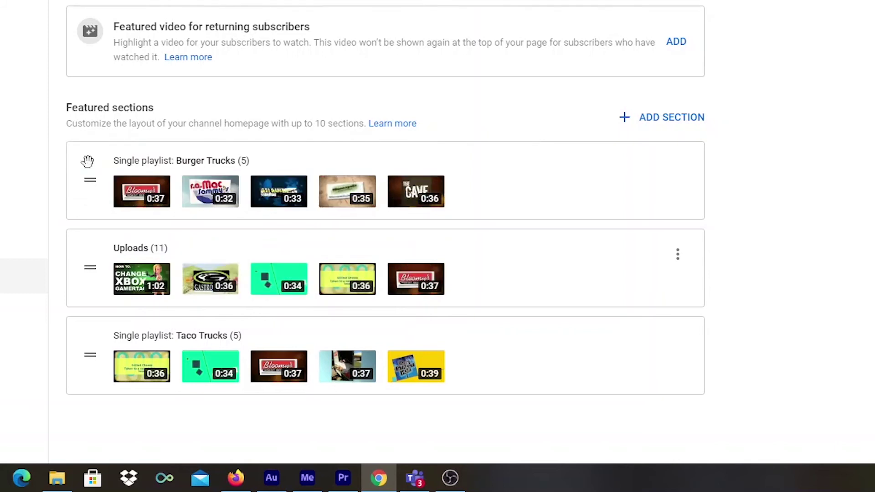
left_click_drag(87, 356, 92, 249)
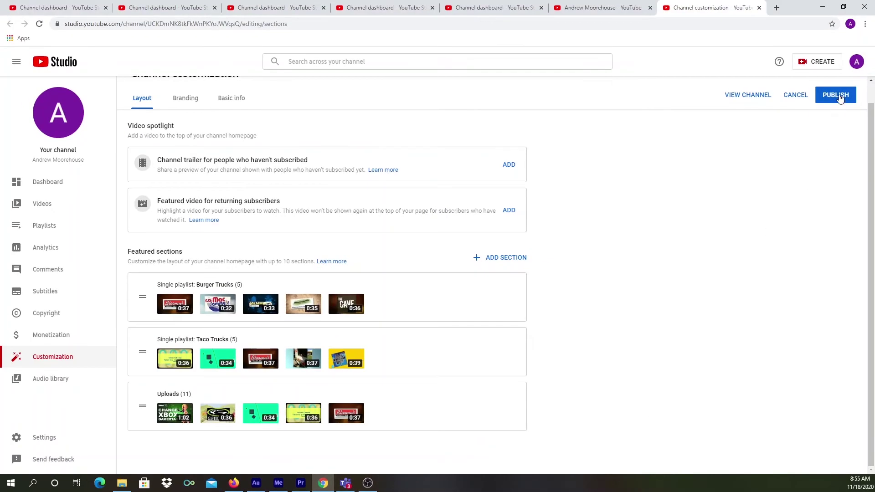
left_click(838, 94)
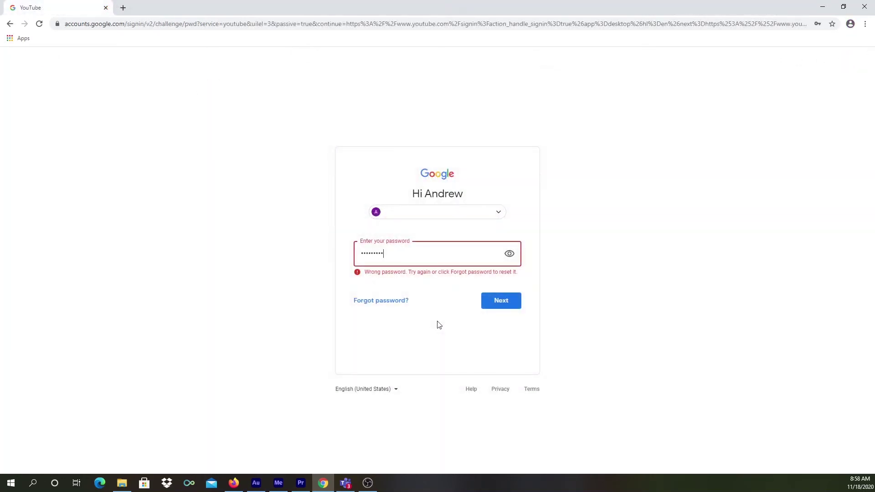
Re-enter the Google account password to sign back in
left_click(506, 307)
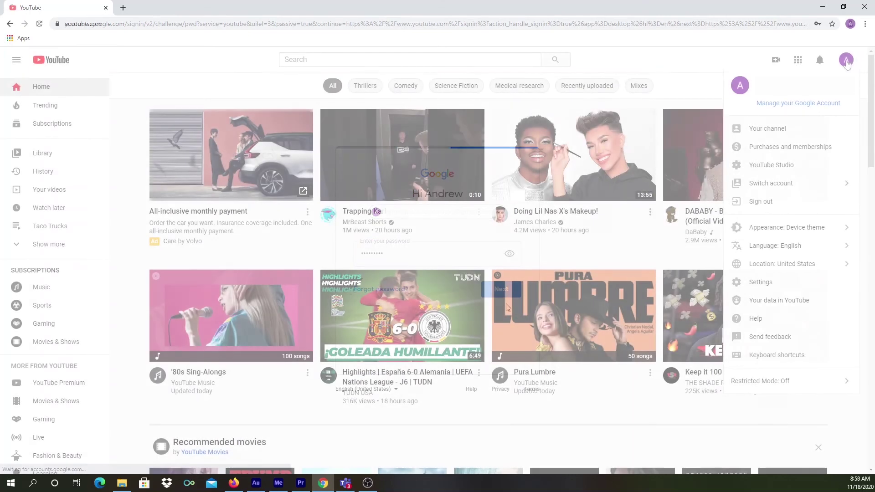
Open Your channel to view its home page with both playlist sections above Uploads
left_click(799, 131)
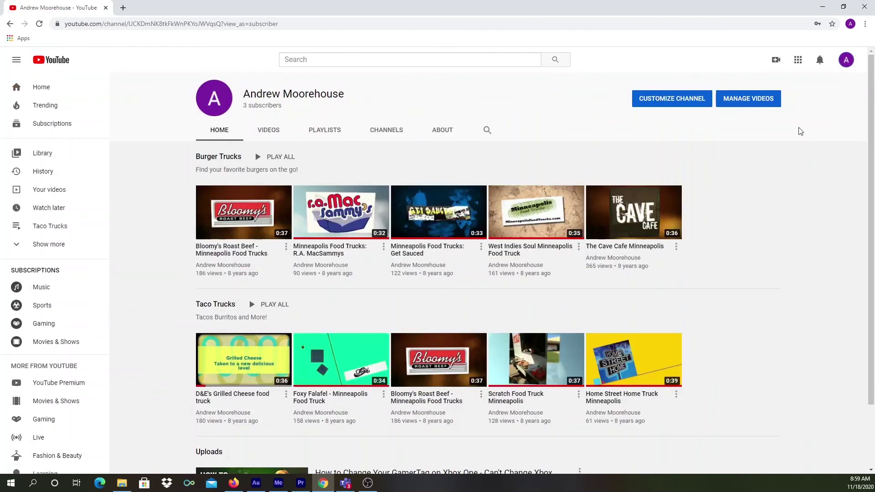
scroll(757, 250, "down", 2)
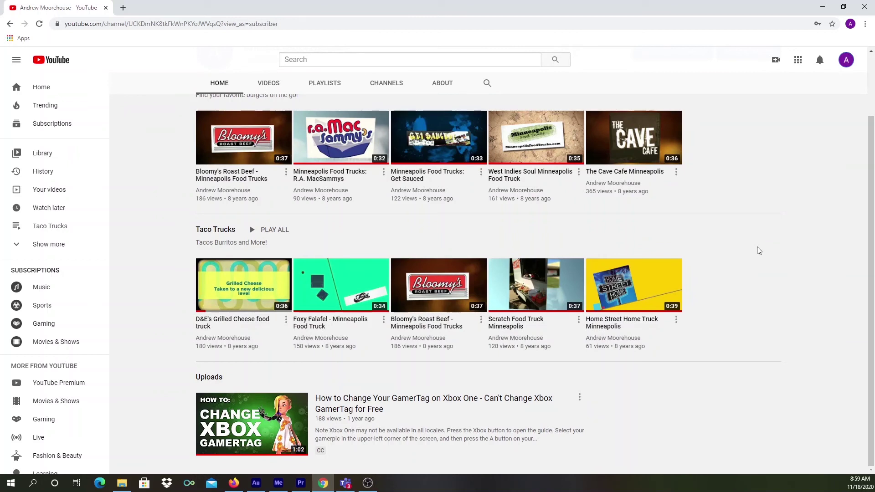
scroll(757, 250, "up", 2)
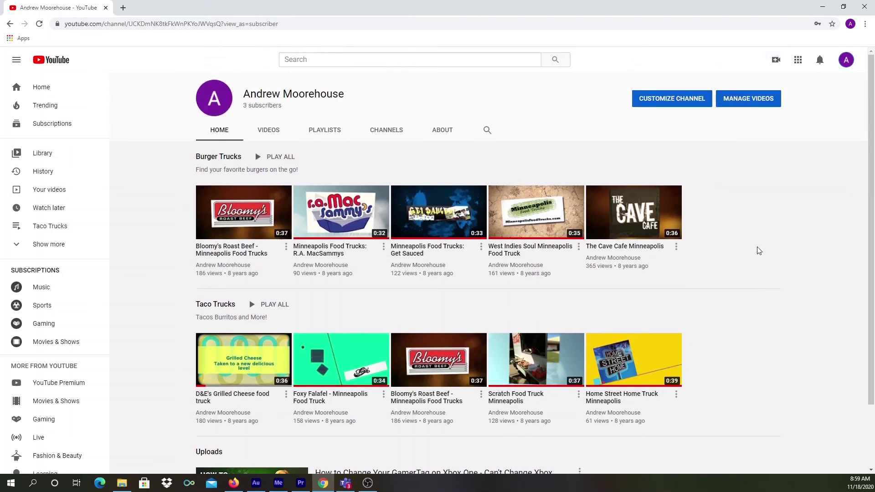